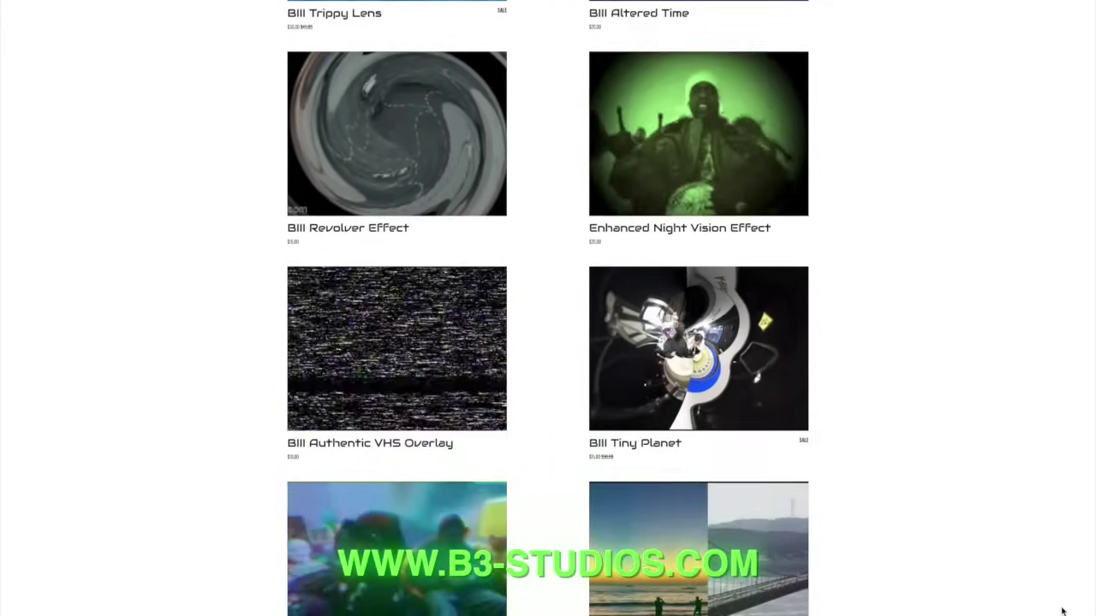
- Apply a Color Board 1 correction to the convenience-store clip from the Color inspector
{"action": "scroll", "coordinate": [1061, 611], "scroll_direction": "down", "scroll_amount": 4}
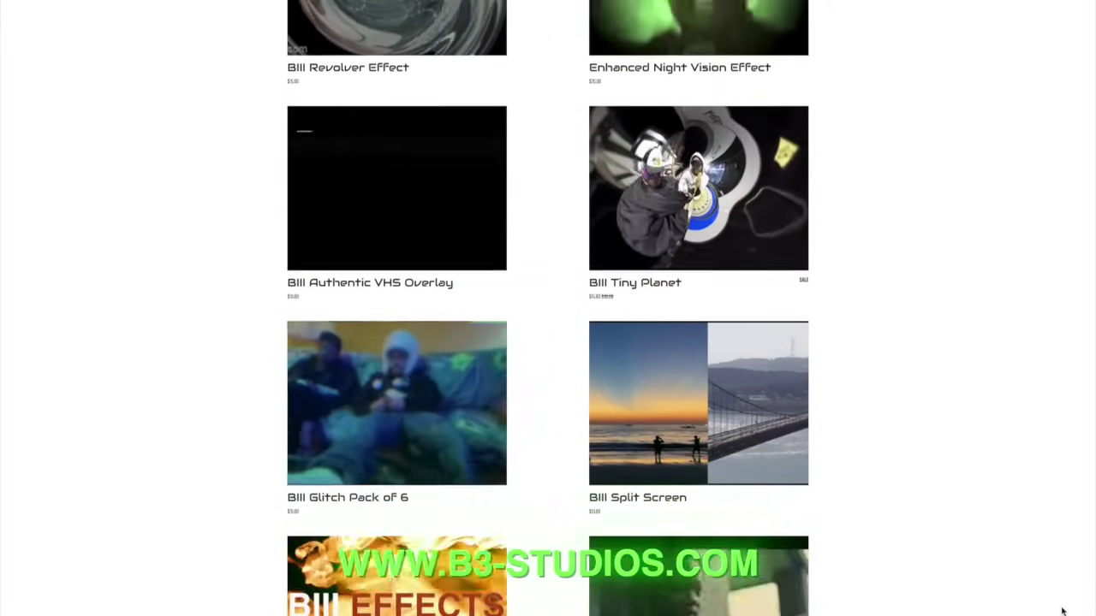
{"action": "scroll", "coordinate": [1062, 611], "scroll_direction": "down", "scroll_amount": 4}
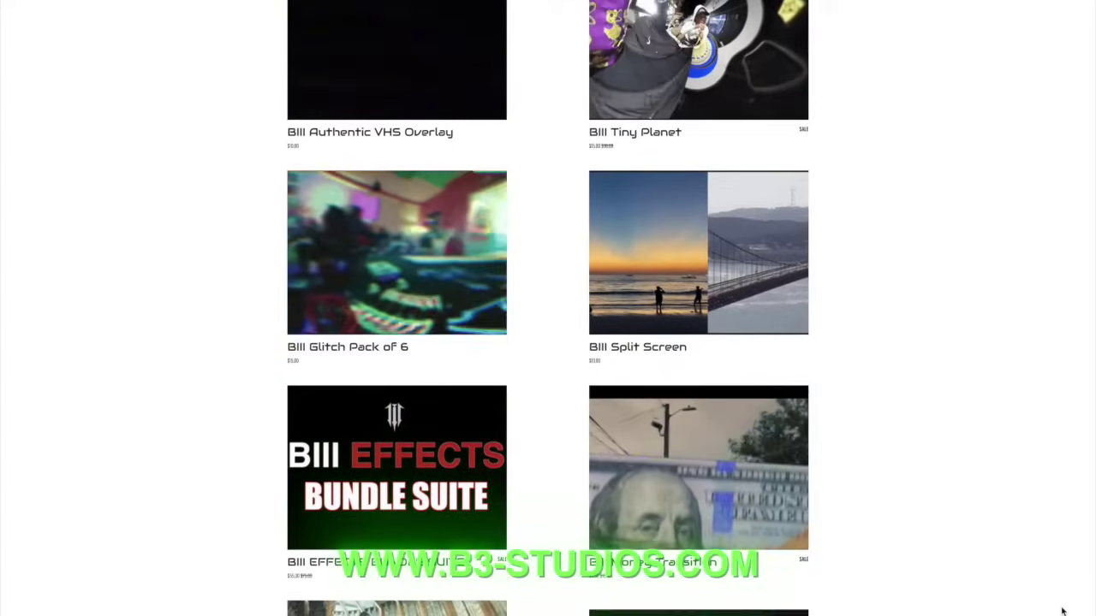
{"action": "scroll", "coordinate": [1062, 611], "scroll_direction": "down", "scroll_amount": 3}
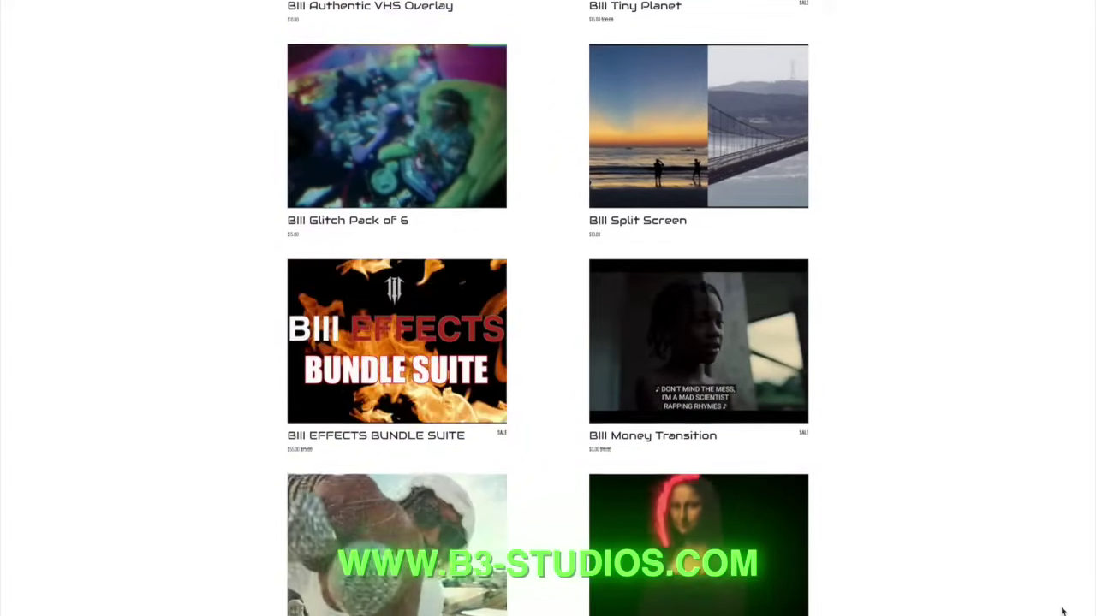
{"action": "scroll", "coordinate": [1061, 611], "scroll_direction": "down", "scroll_amount": 6}
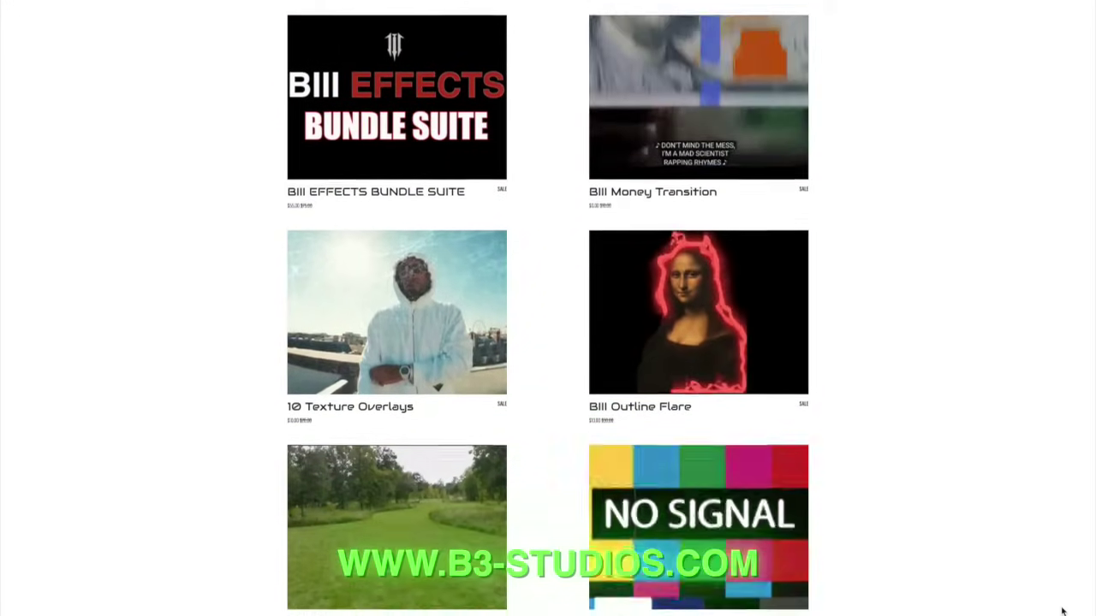
{"action": "scroll", "coordinate": [1061, 611], "scroll_direction": "down", "scroll_amount": 4}
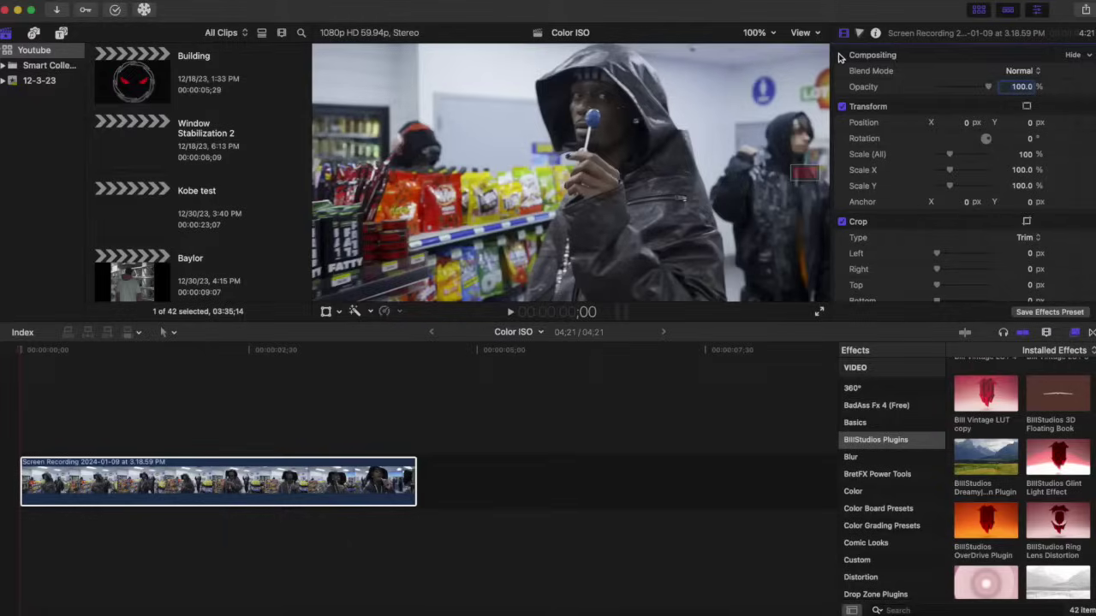
{"action": "left_click", "coordinate": [860, 36]}
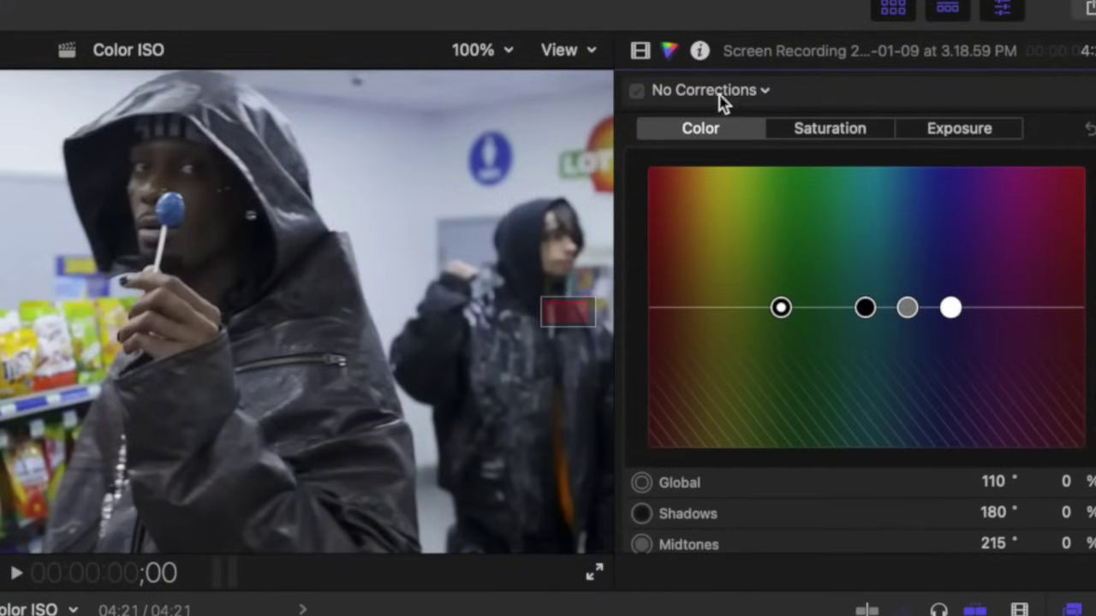
{"action": "left_click", "coordinate": [743, 96]}
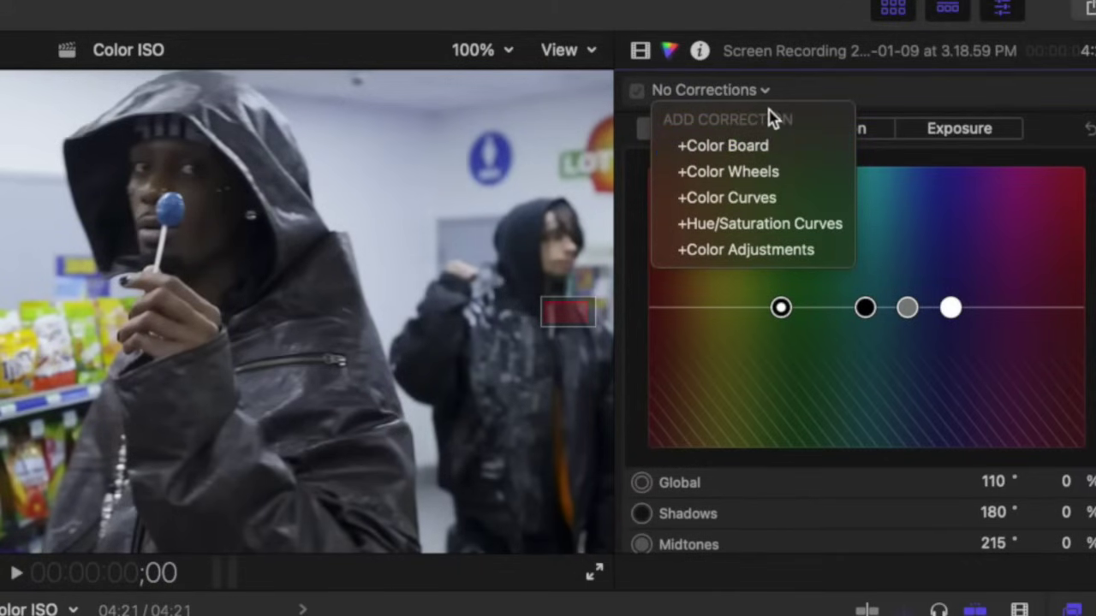
{"action": "left_click", "coordinate": [756, 155]}
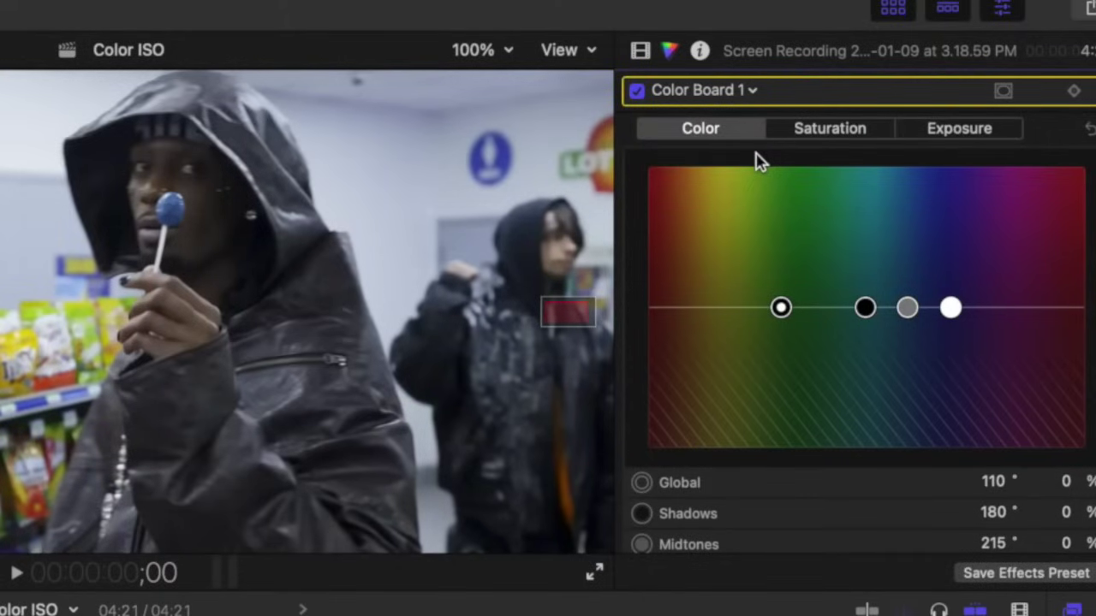
- Add a Color Mask to Color Board 1 and activate its eyedropper
{"action": "left_click", "coordinate": [1004, 94]}
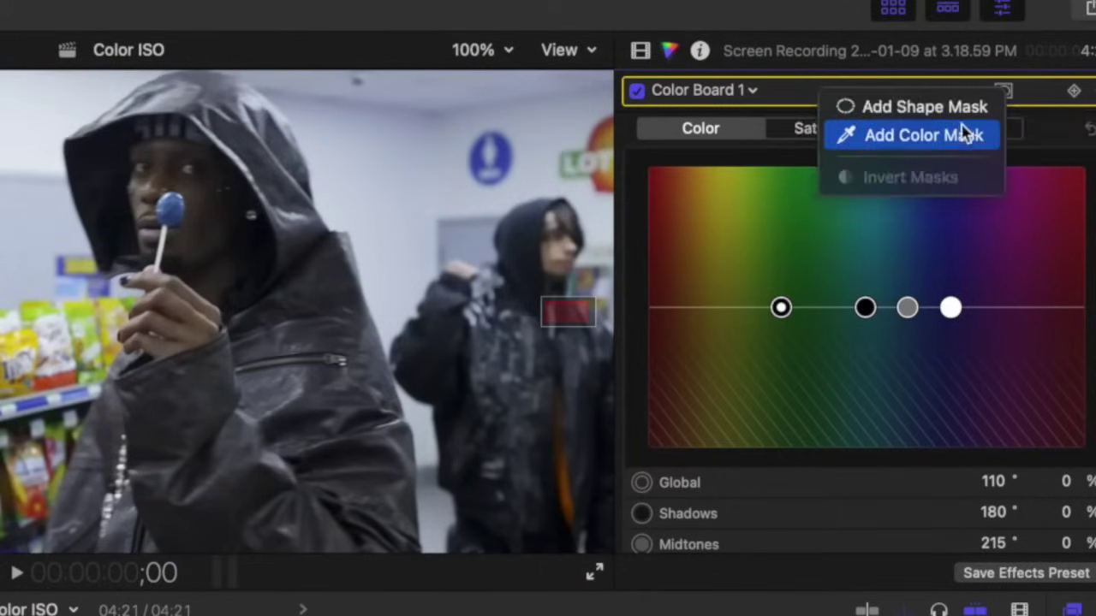
{"action": "left_click", "coordinate": [962, 137]}
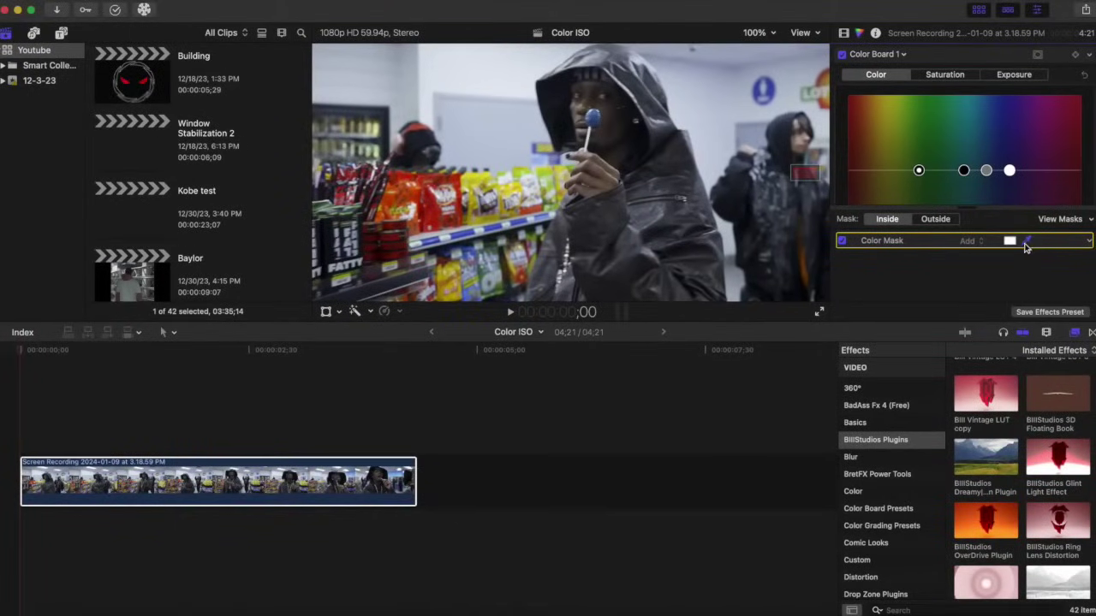
{"action": "left_click", "coordinate": [1026, 243]}
- Sample the blue lollipop in the viewer, widening the range, to define the Color Mask
{"action": "left_click_drag", "start_coordinate": [597, 115], "coordinate": [600, 114]}
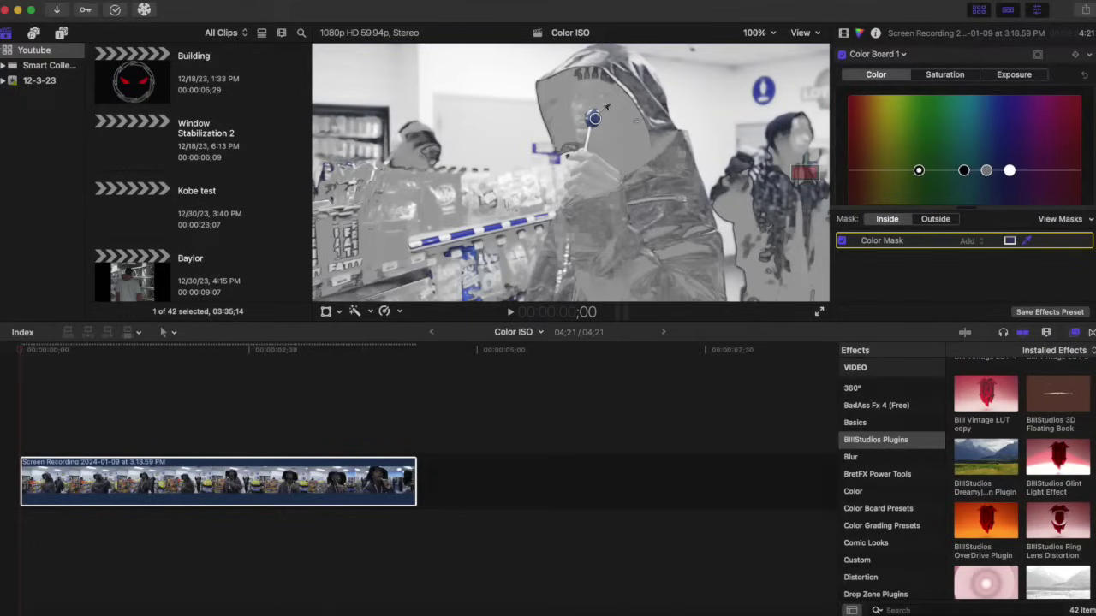
{"action": "left_click_drag", "start_coordinate": [607, 117], "coordinate": [607, 120]}
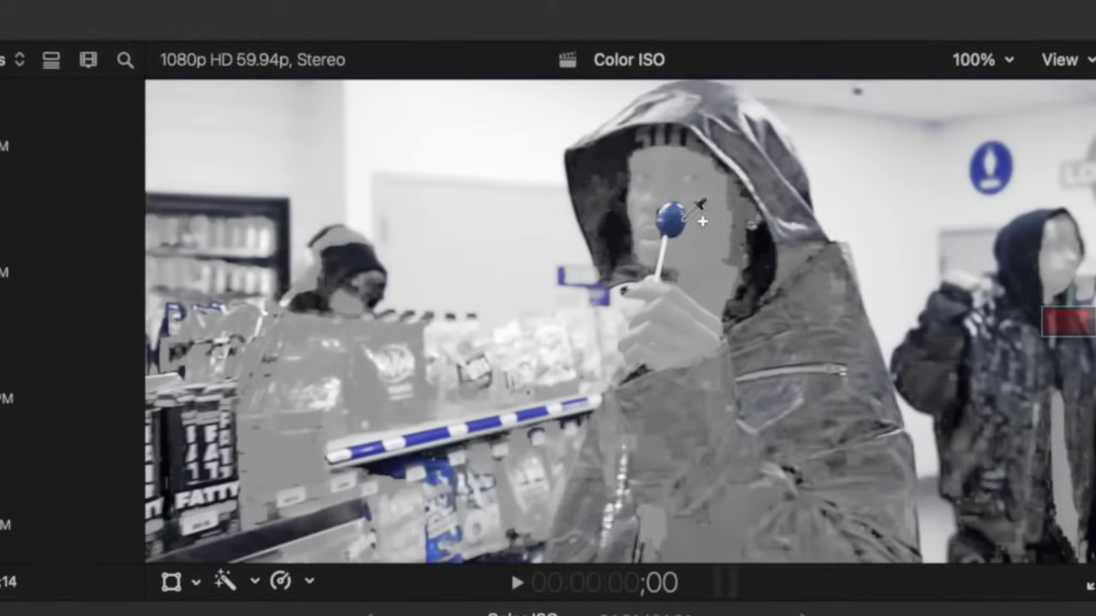
{"action": "left_click_drag", "start_coordinate": [681, 221], "coordinate": [701, 222]}
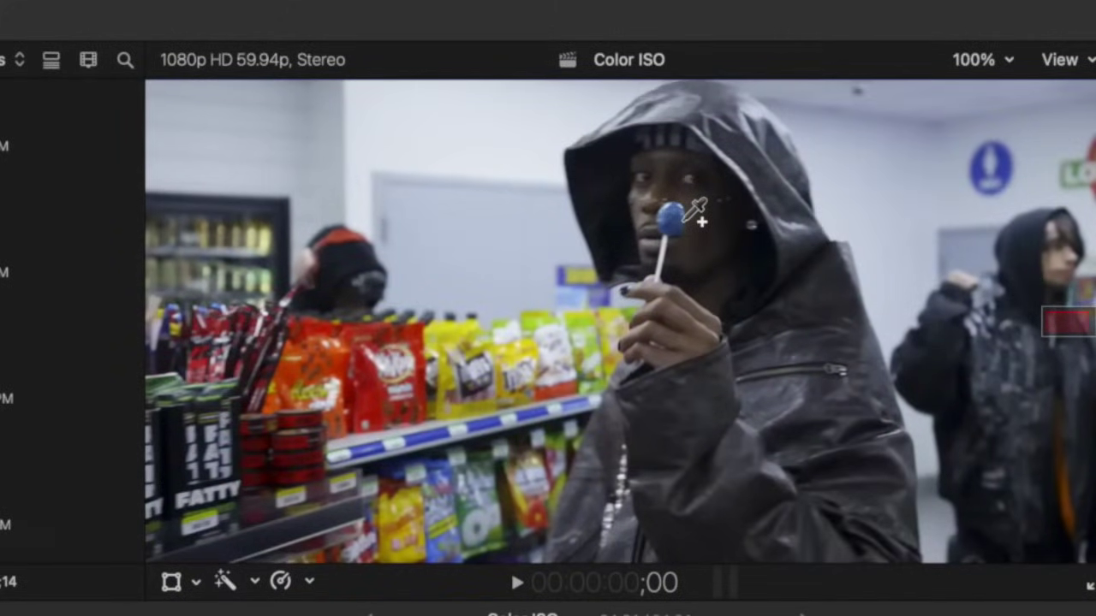
{"action": "left_click_drag", "start_coordinate": [701, 221], "coordinate": [701, 222]}
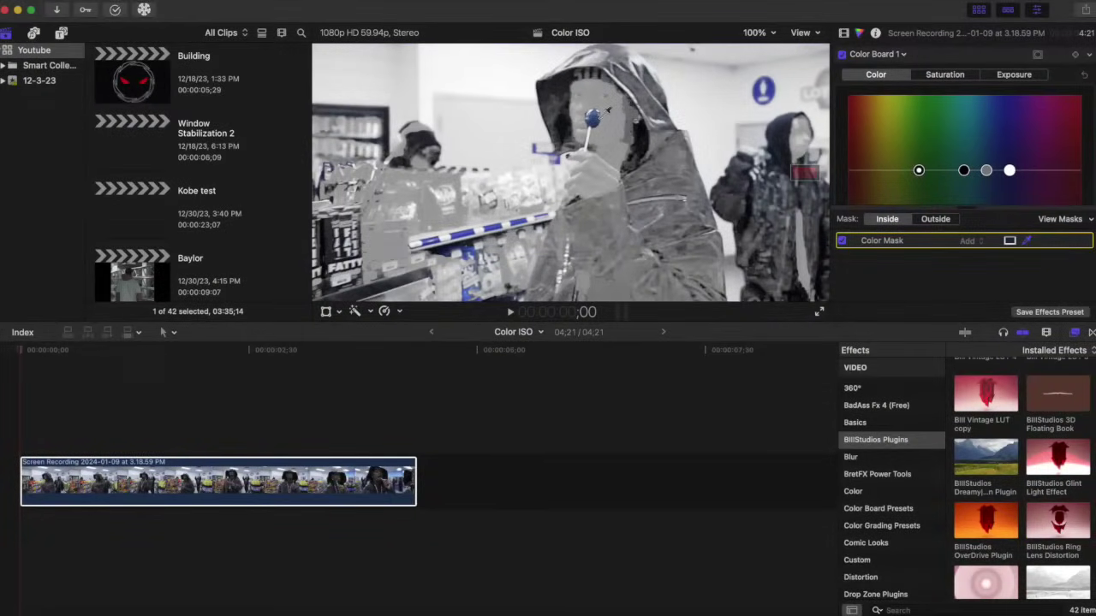
{"action": "left_click_drag", "start_coordinate": [607, 111], "coordinate": [607, 111]}
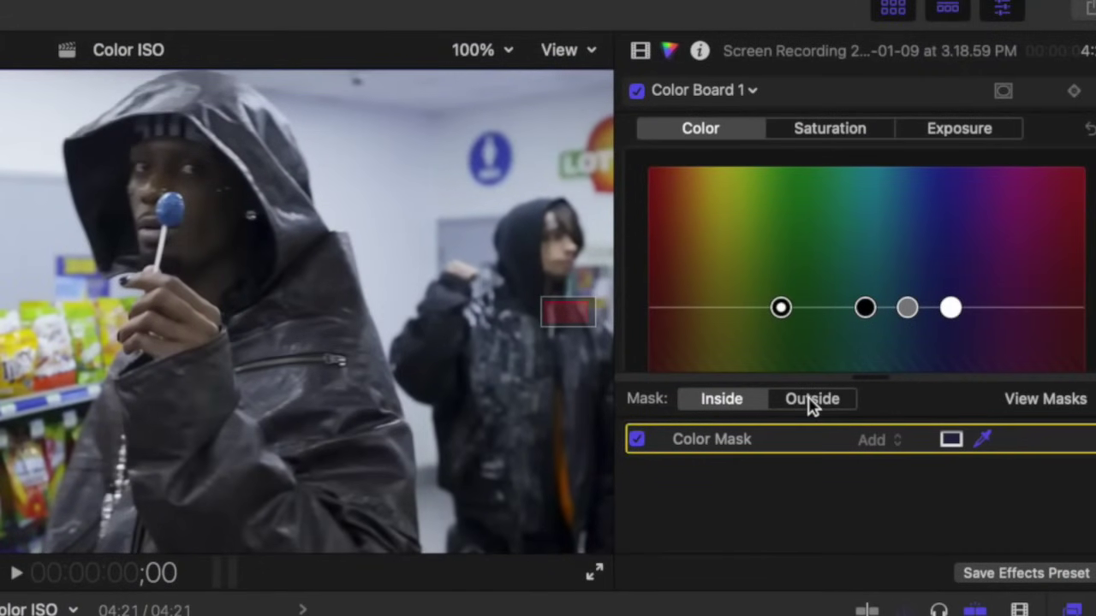
- Set Mask to Outside and drop Global saturation to -100% so only the lollipop stays blue
{"action": "left_click", "coordinate": [810, 400]}
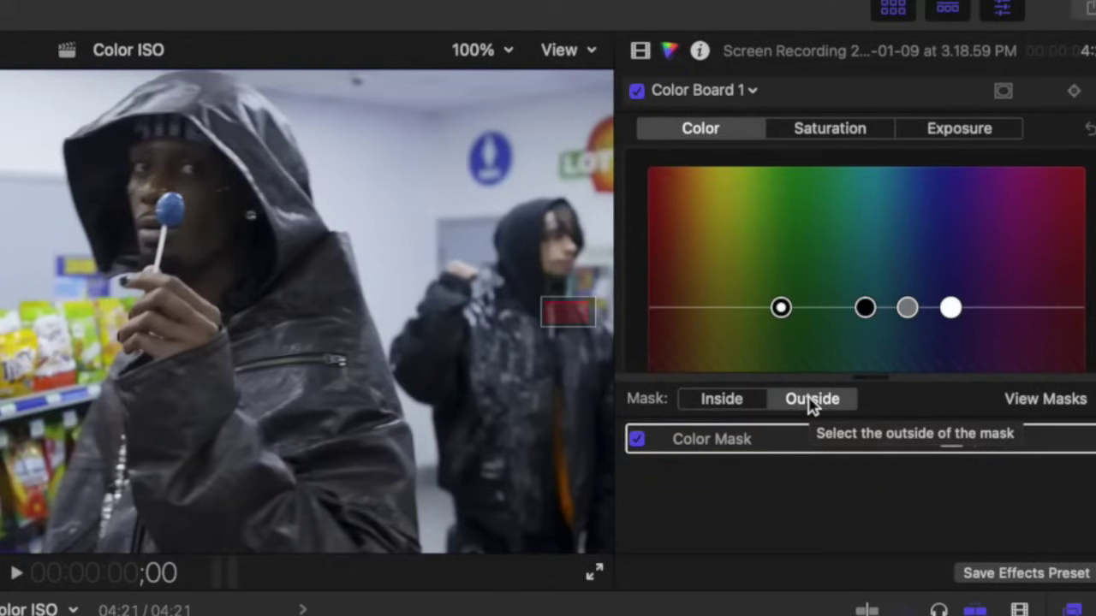
{"action": "left_click", "coordinate": [846, 137]}
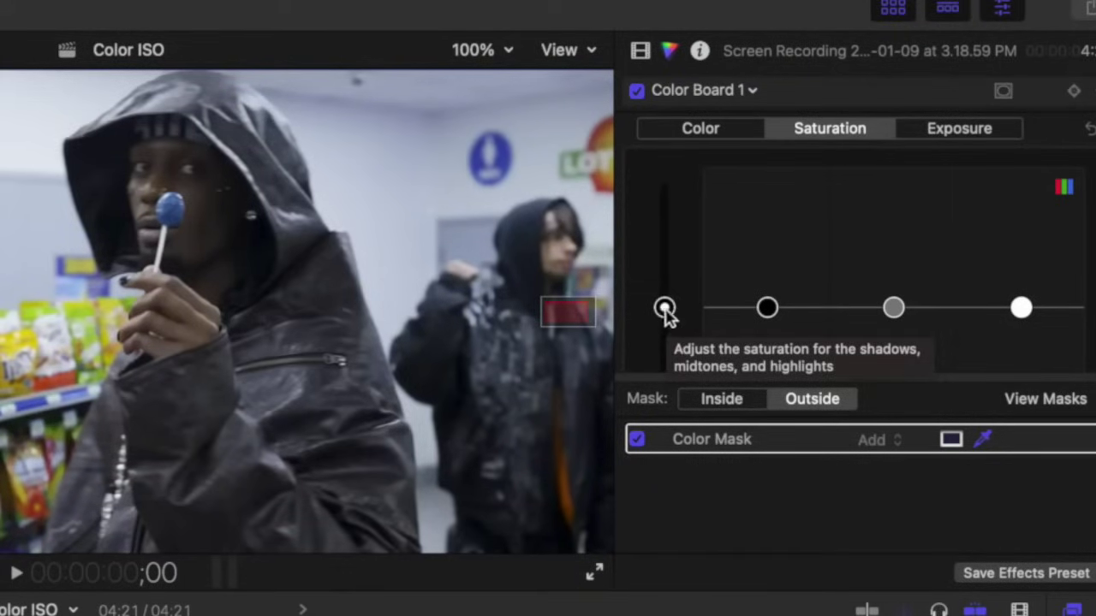
{"action": "left_click_drag", "start_coordinate": [665, 309], "coordinate": [670, 431]}
{"action": "scroll", "coordinate": [750, 264], "scroll_direction": "down", "scroll_amount": 1}
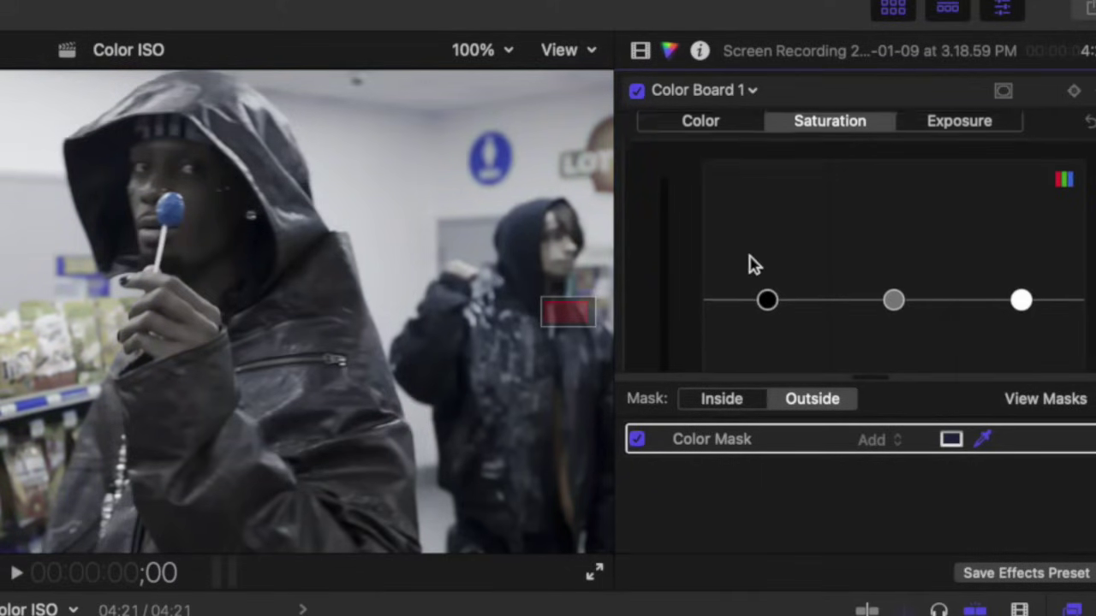
{"action": "scroll", "coordinate": [749, 264], "scroll_direction": "down", "scroll_amount": 5}
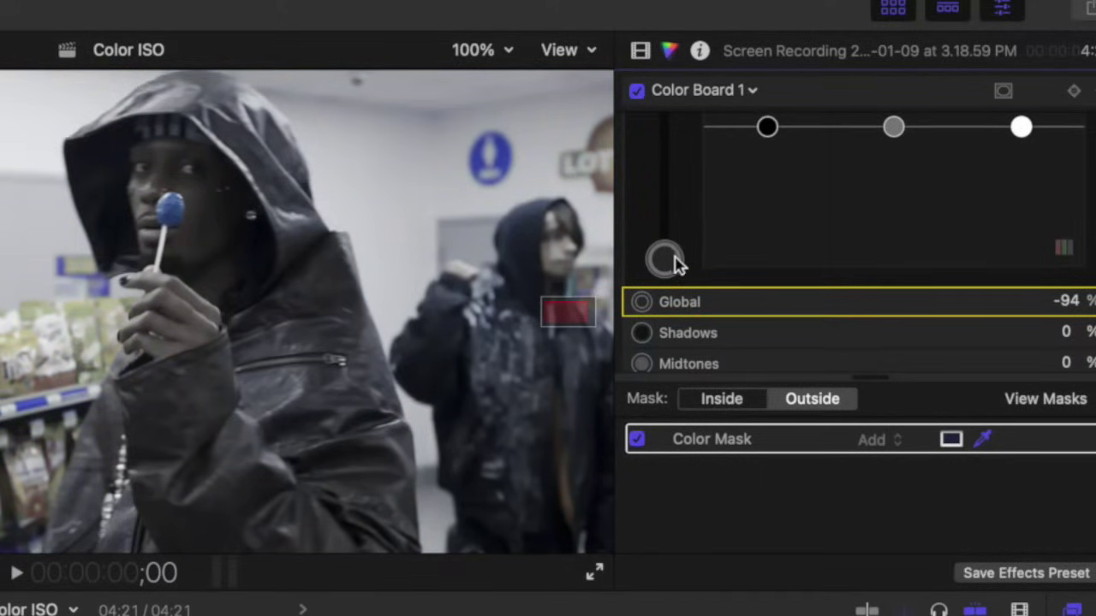
{"action": "left_click_drag", "start_coordinate": [676, 263], "coordinate": [680, 296]}
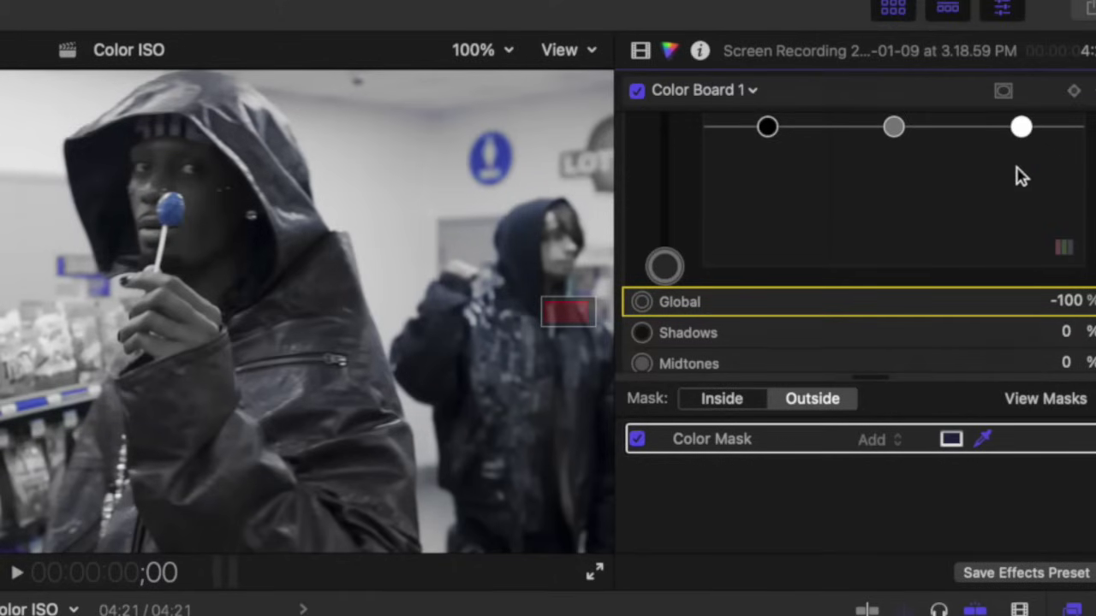
- Add a circular Shape Mask to the Color Board correction and shrink it toward the lollipop
{"action": "left_click", "coordinate": [1004, 94]}
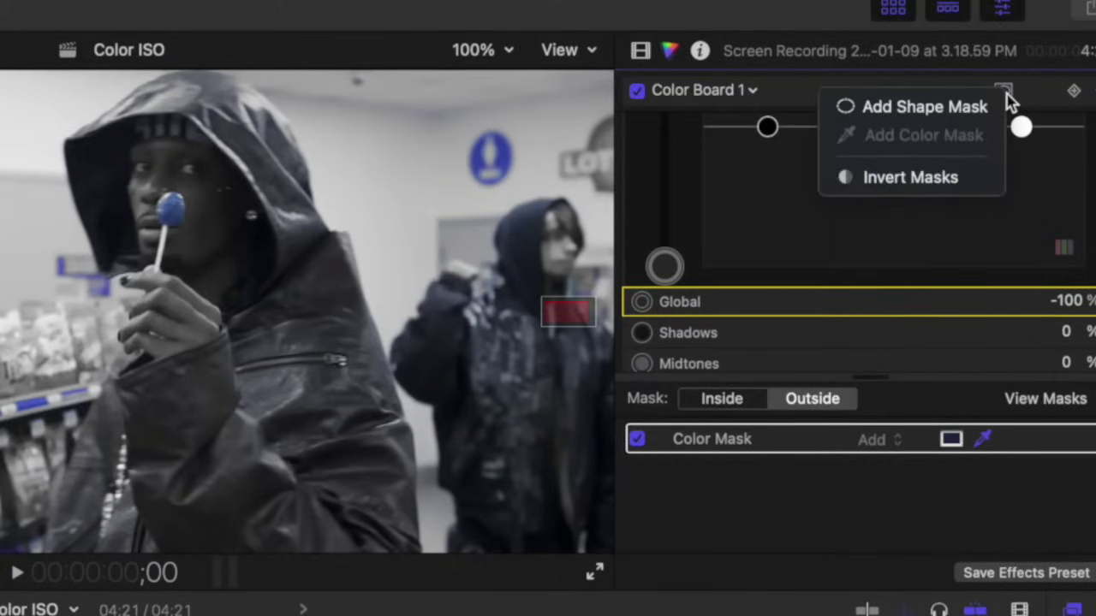
{"action": "left_click", "coordinate": [939, 109]}
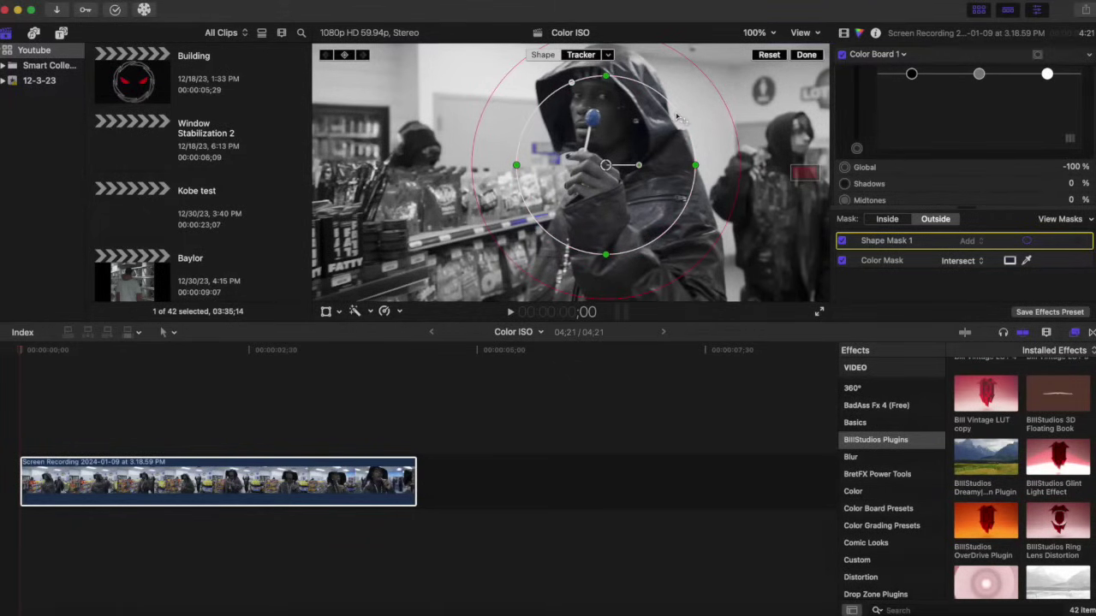
{"action": "left_click_drag", "start_coordinate": [681, 118], "coordinate": [609, 146]}
- Zoom the viewer to 150% and fit the shape mask tightly over the lollipop head
{"action": "left_click", "coordinate": [754, 32]}
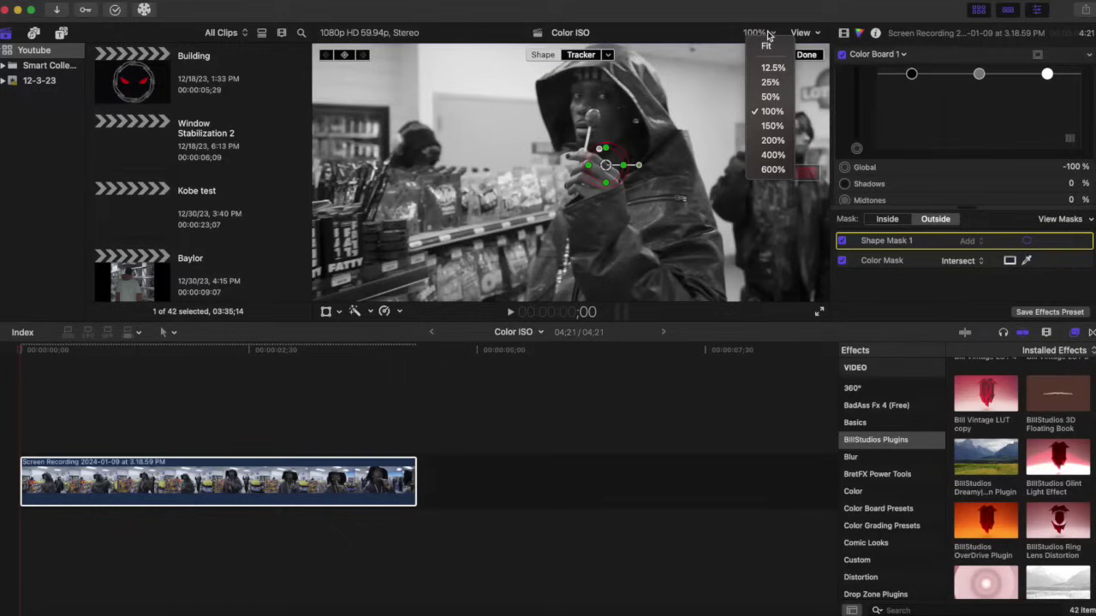
{"action": "left_click", "coordinate": [771, 126]}
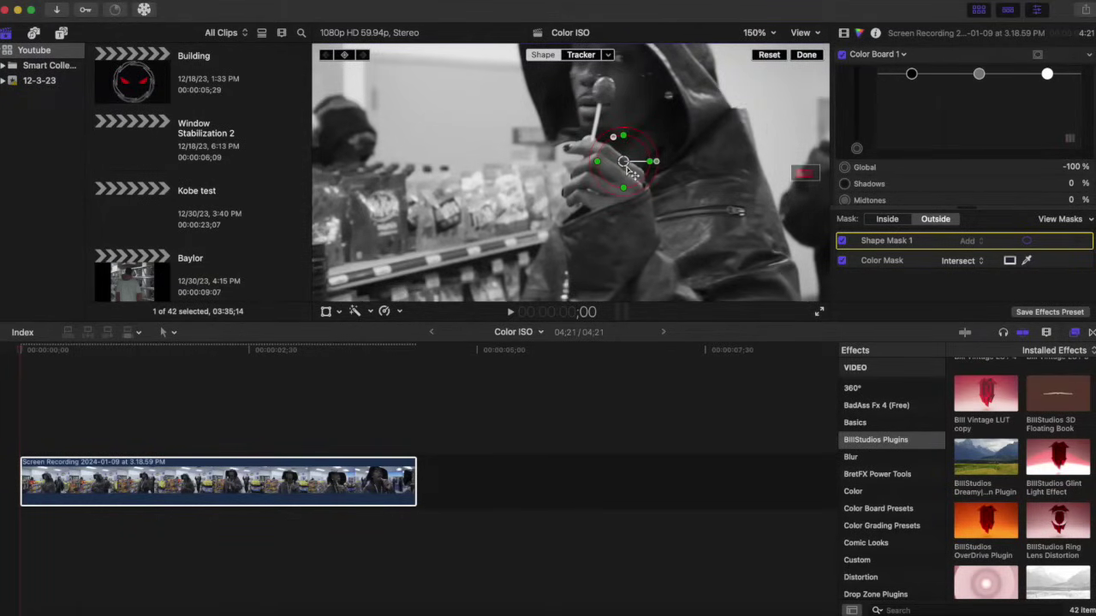
{"action": "left_click_drag", "start_coordinate": [623, 161], "coordinate": [615, 122]}
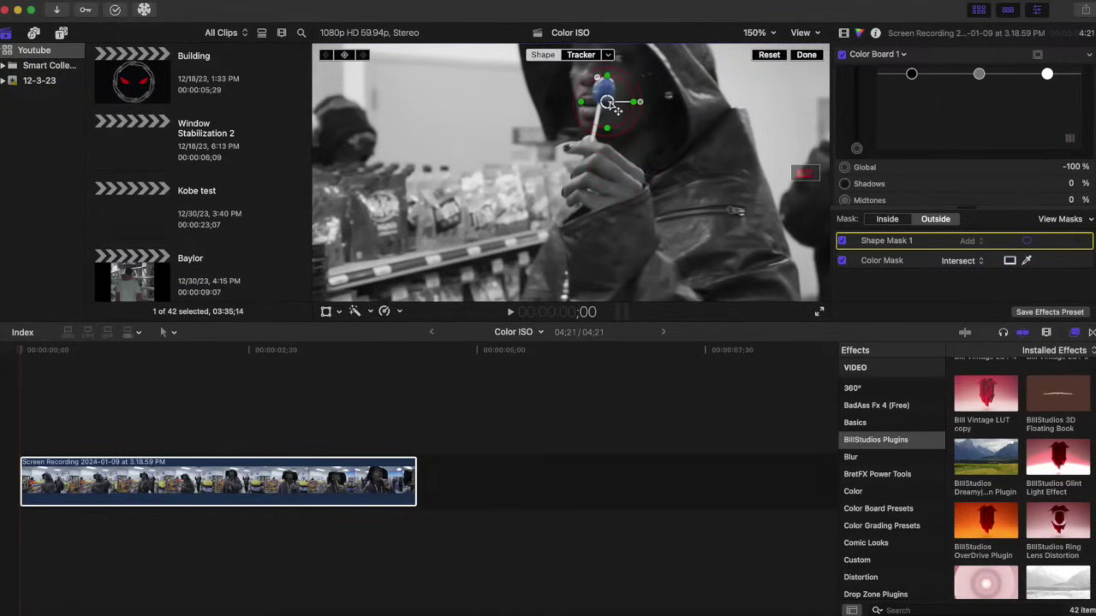
{"action": "left_click_drag", "start_coordinate": [609, 104], "coordinate": [609, 100]}
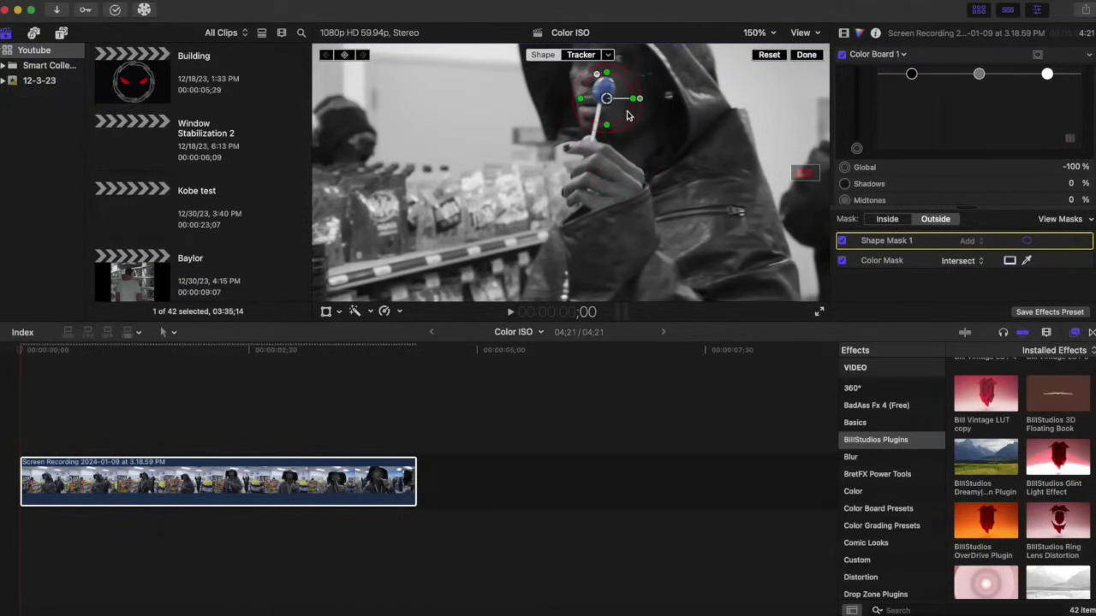
{"action": "mouse_move", "coordinate": [634, 119]}
{"action": "left_mouse_down"}
{"action": "mouse_move", "coordinate": [622, 91]}
{"action": "mouse_move", "coordinate": [641, 110]}
{"action": "left_mouse_up"}
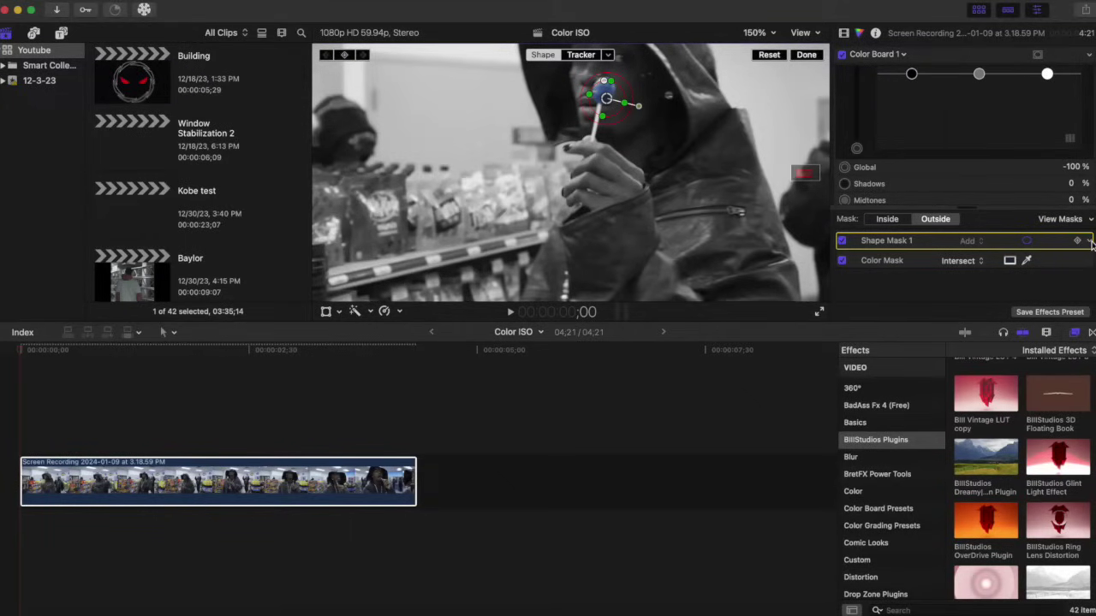
{"action": "left_click", "coordinate": [1091, 243]}
- Keyframe Shape Mask 1 on the lollipop and move it along over the next few frames
{"action": "left_click", "coordinate": [944, 312]}
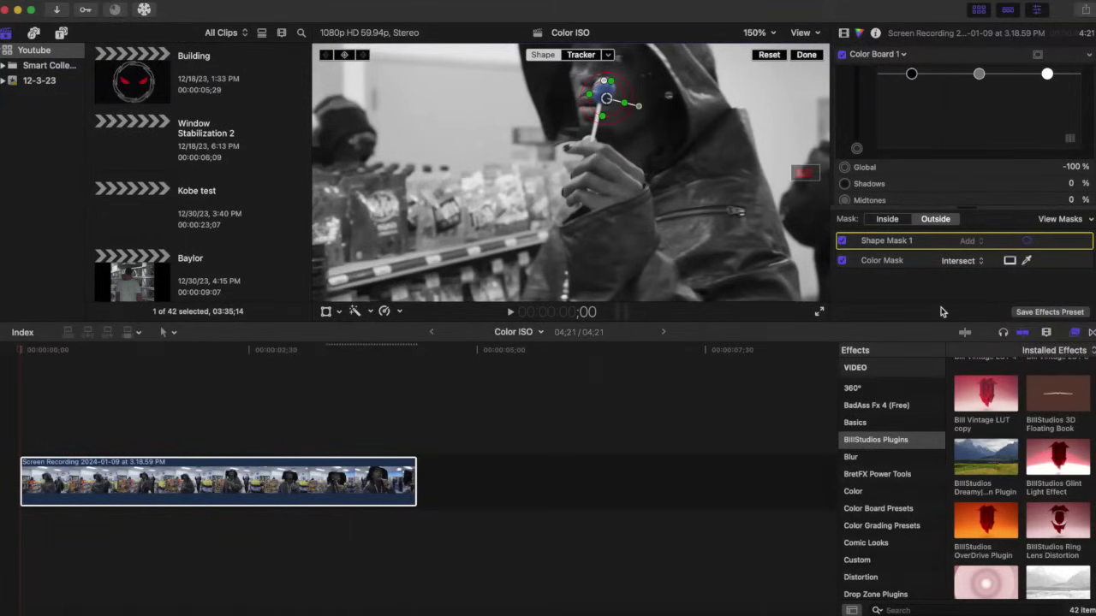
{"action": "mouse_move", "coordinate": [607, 100]}
{"action": "left_mouse_down"}
{"action": "mouse_move", "coordinate": [607, 90]}
{"action": "mouse_move", "coordinate": [612, 99]}
{"action": "left_mouse_up"}
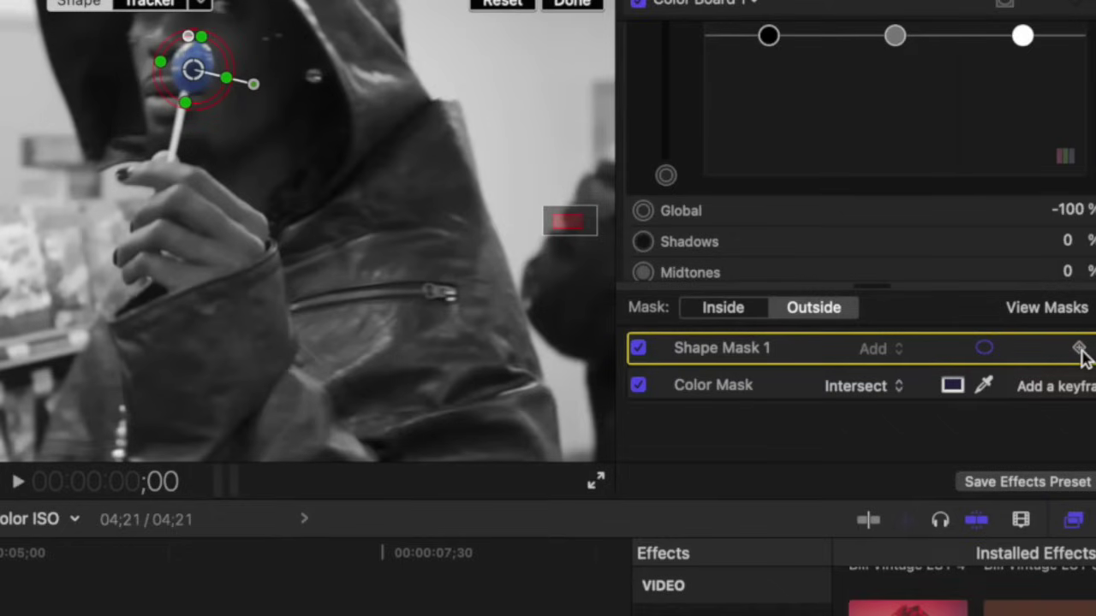
{"action": "left_click", "coordinate": [1079, 349]}
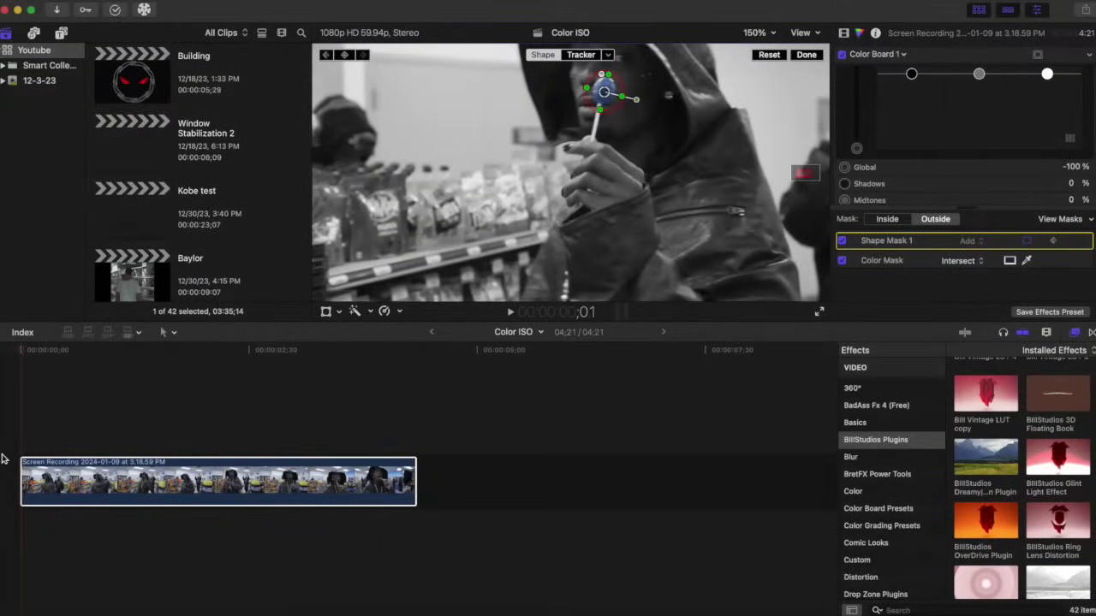
{"action": "key", "text": "Right"}
{"action": "key", "text": "Right"}
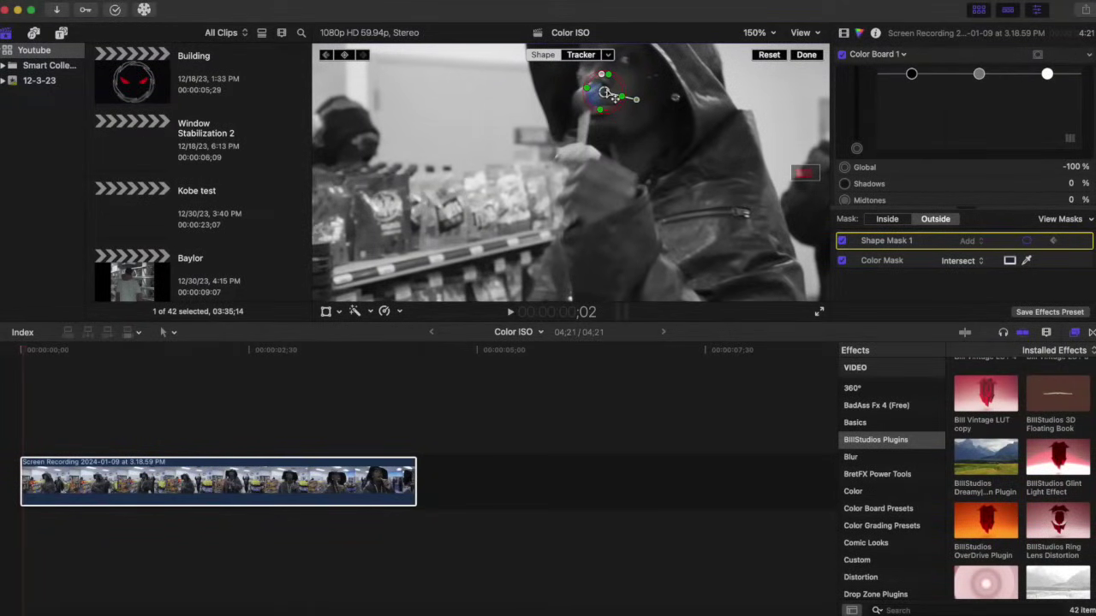
{"action": "left_click_drag", "start_coordinate": [611, 99], "coordinate": [594, 104]}
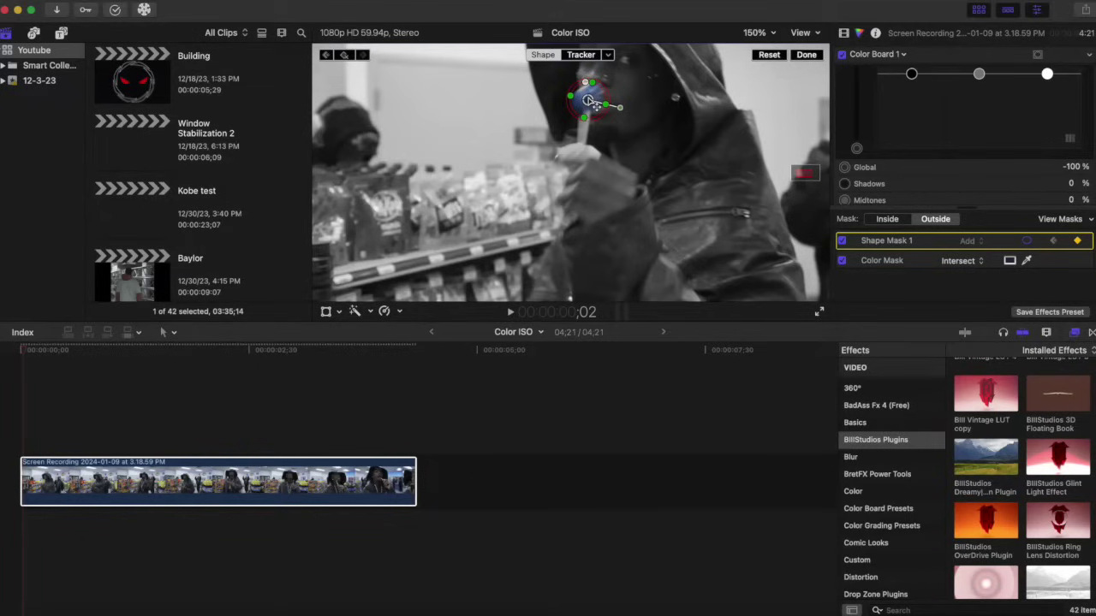
{"action": "key", "text": "Right"}
{"action": "key", "text": "Right"}
{"action": "key", "text": "Right"}
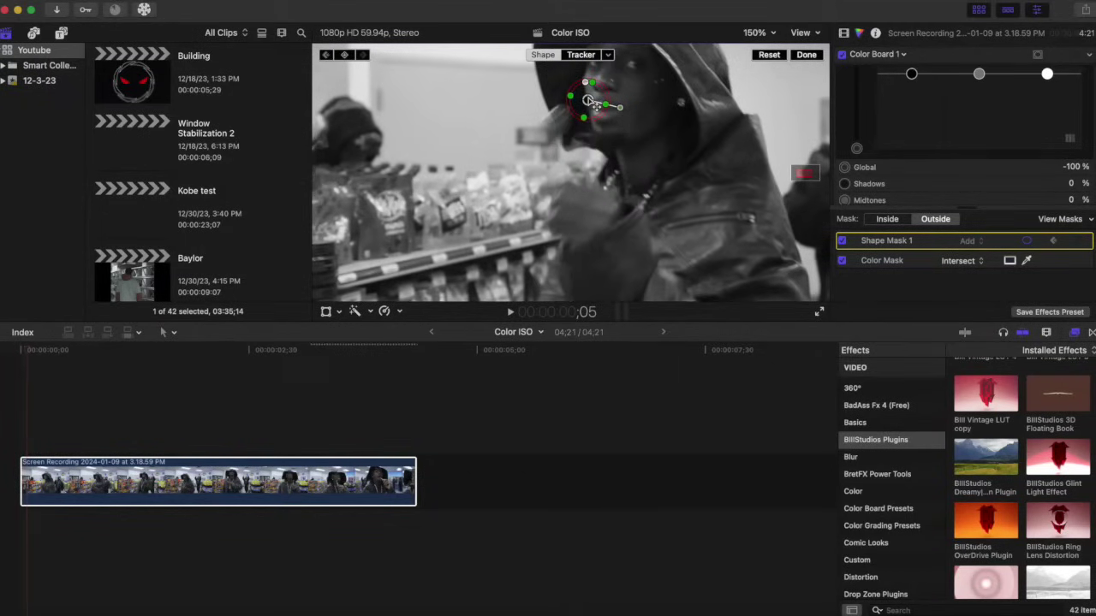
{"action": "left_click_drag", "start_coordinate": [594, 104], "coordinate": [565, 125]}
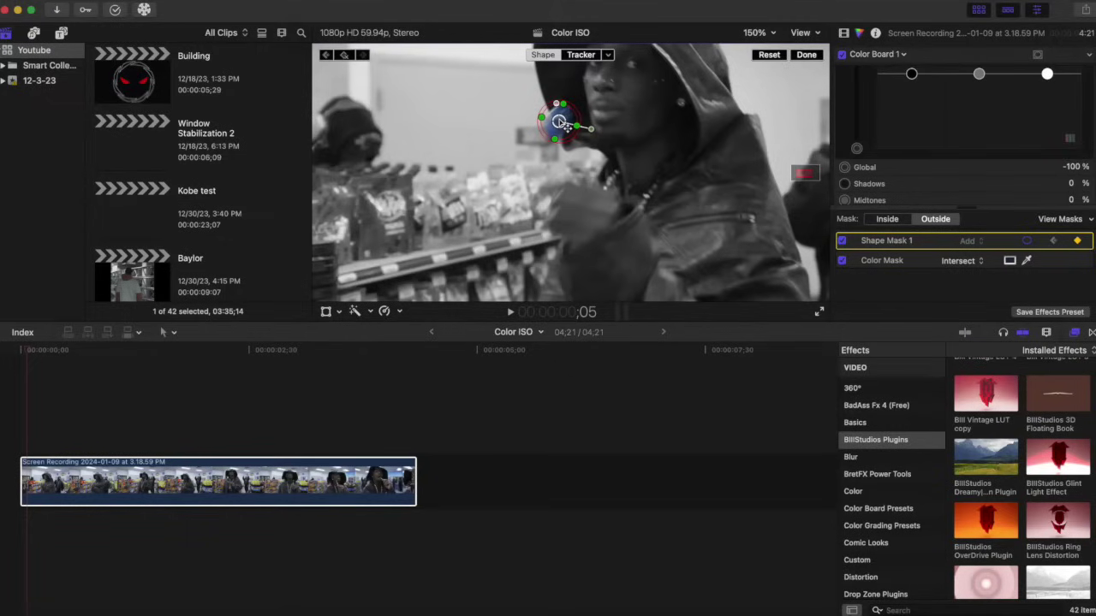
- Keep advancing frames, moving the mask down-left after the lollipop to about 3;31
{"action": "key", "text": "Right"}
{"action": "key", "text": "Right"}
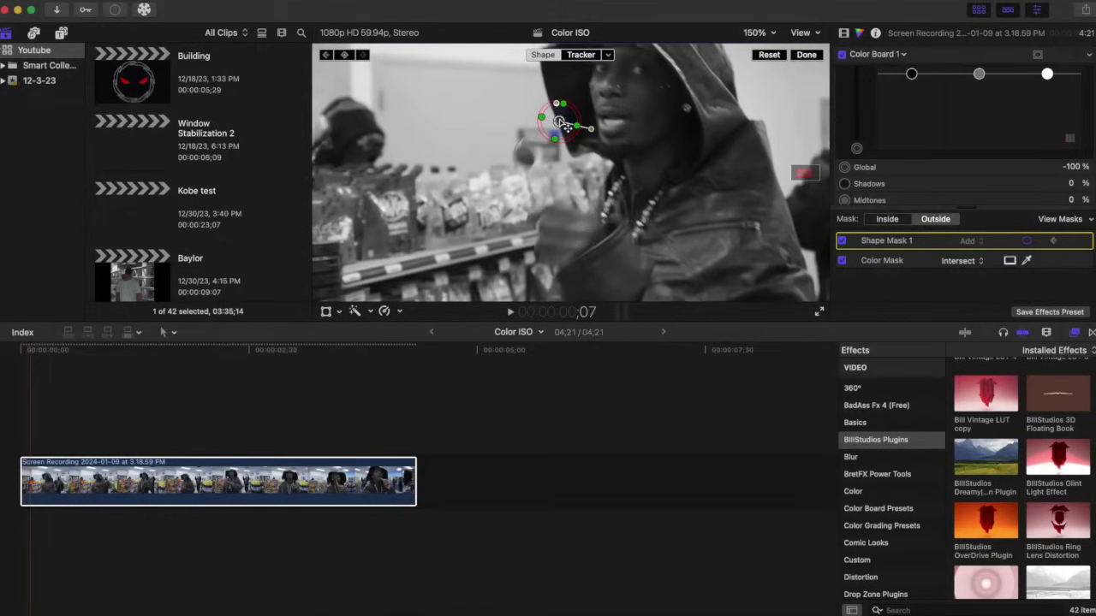
{"action": "left_click_drag", "start_coordinate": [565, 125], "coordinate": [531, 159]}
{"action": "key", "text": "Right"}
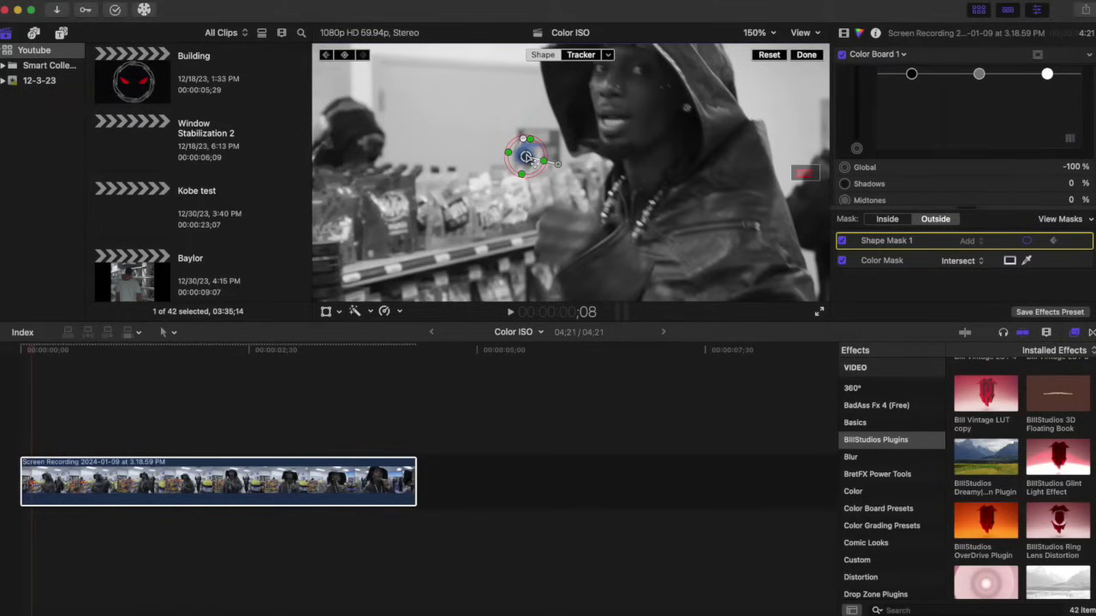
{"action": "key", "text": "Right"}
{"action": "left_click_drag", "start_coordinate": [526, 157], "coordinate": [525, 160]}
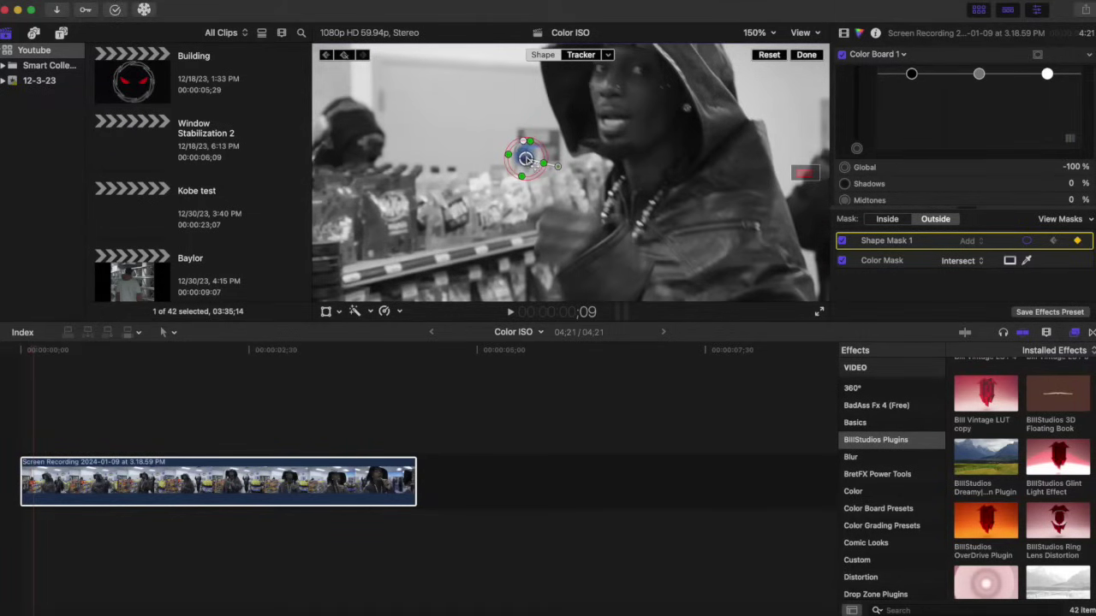
{"action": "key", "text": "Right"}
{"action": "key", "text": "Right"}
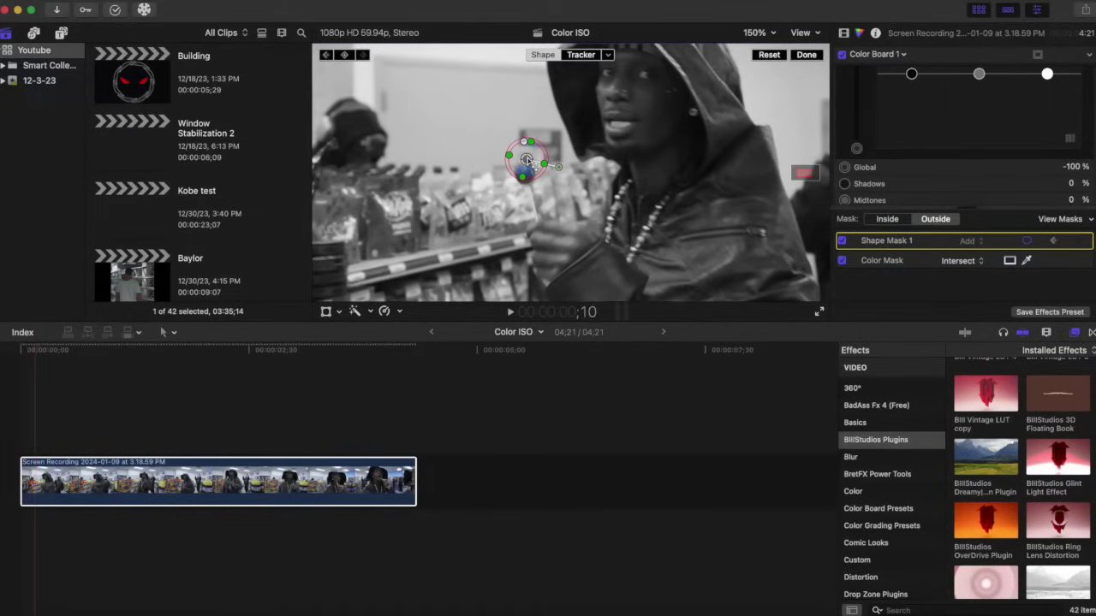
{"action": "key", "text": "Left"}
{"action": "key", "text": "space"}
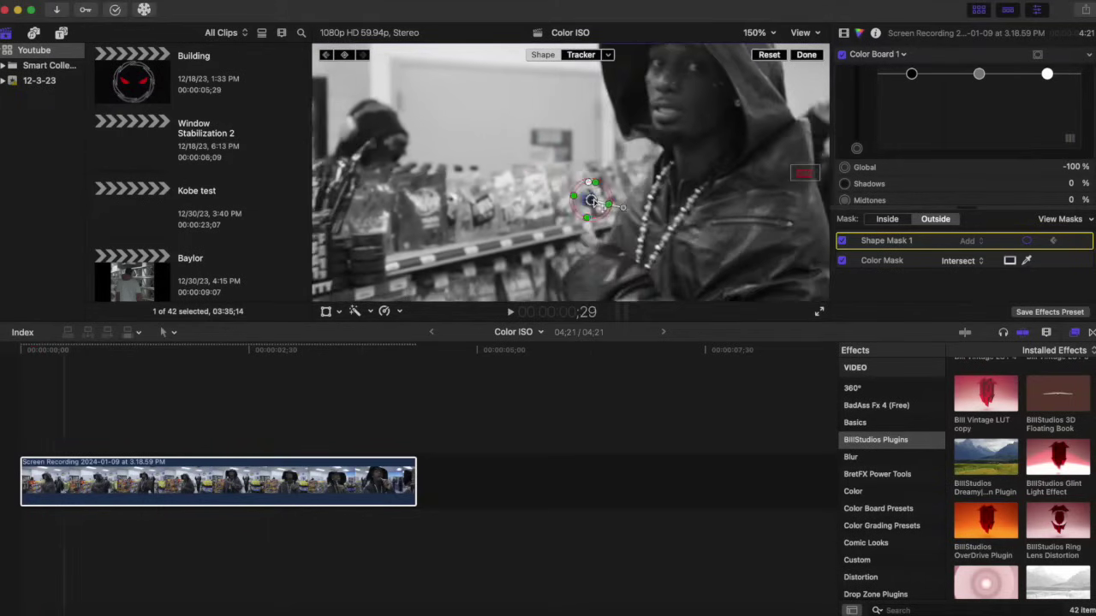
{"action": "key", "text": "super+equal"}
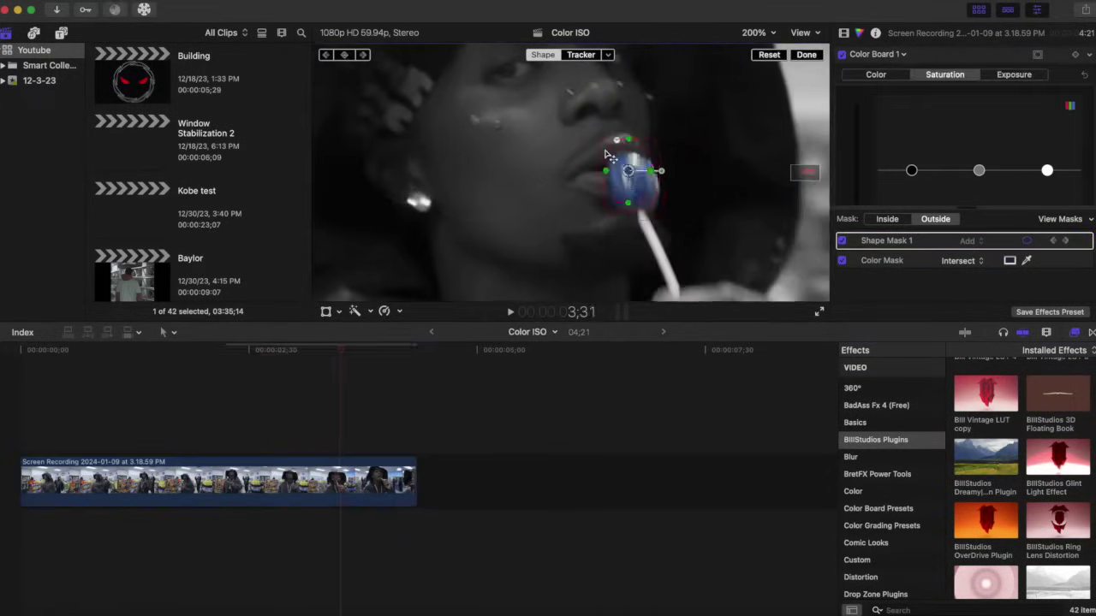
- Fit the frame in the viewer, play the finished clip from the start, and return to 00;00
{"action": "key", "text": "shift+z"}
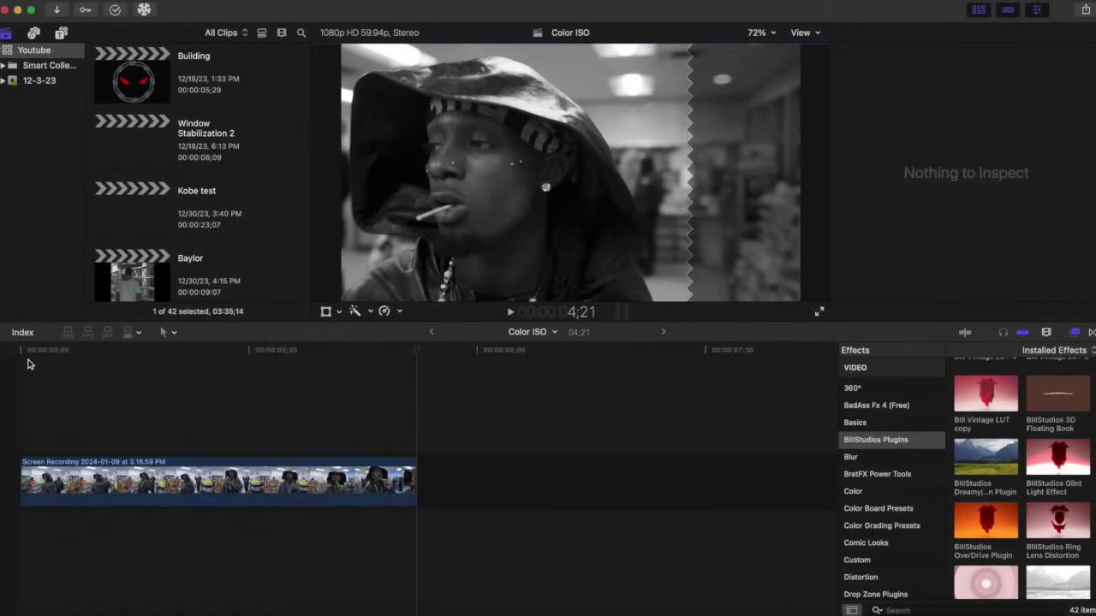
{"action": "left_click", "coordinate": [12, 364]}
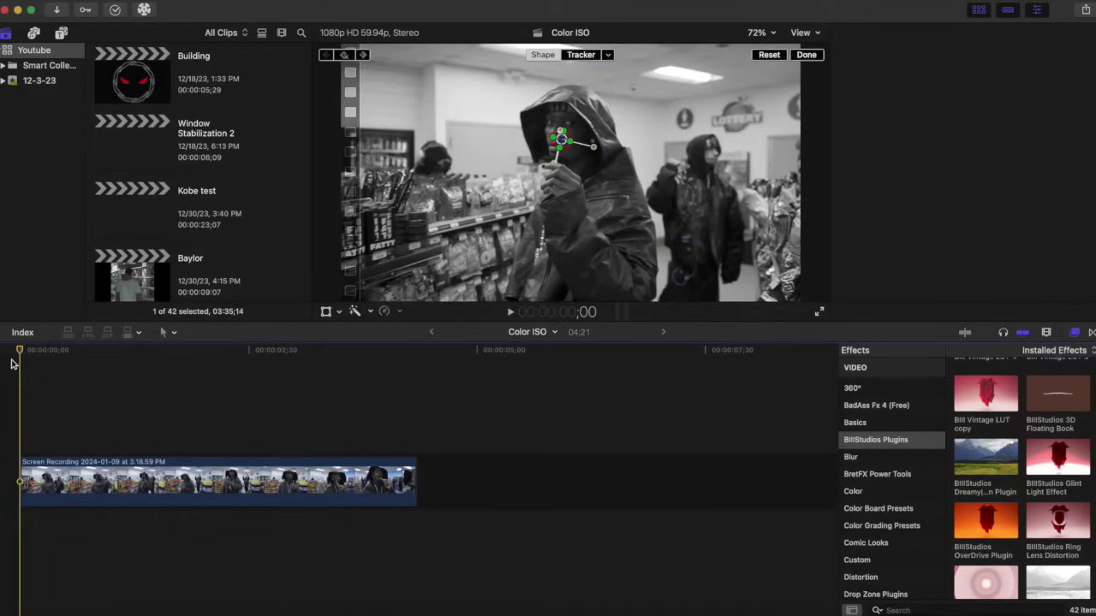
{"action": "key", "text": "space"}
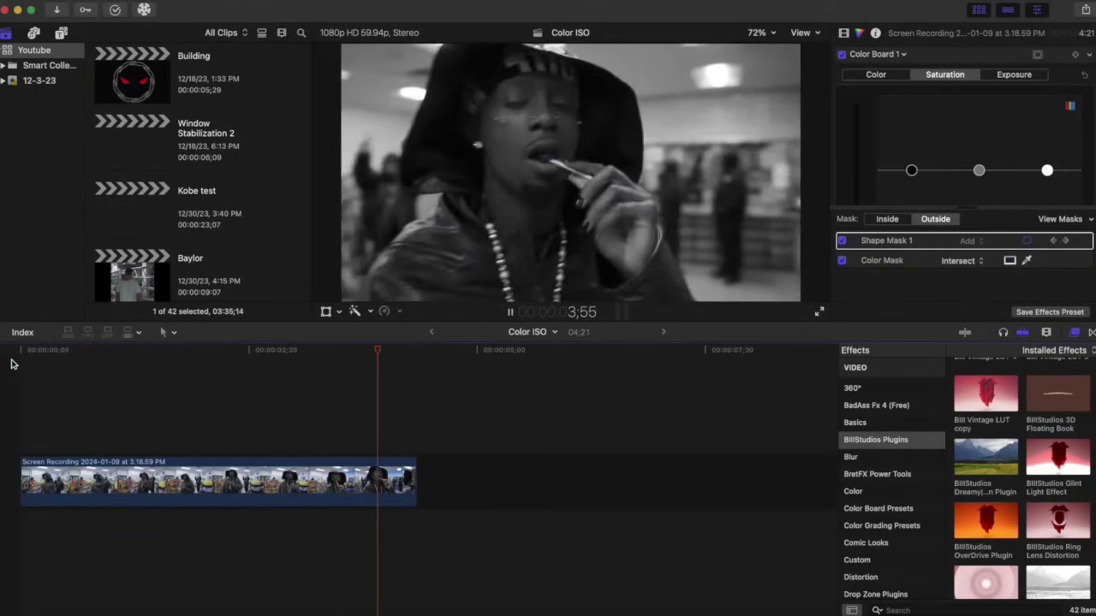
{"action": "left_click", "coordinate": [12, 364]}
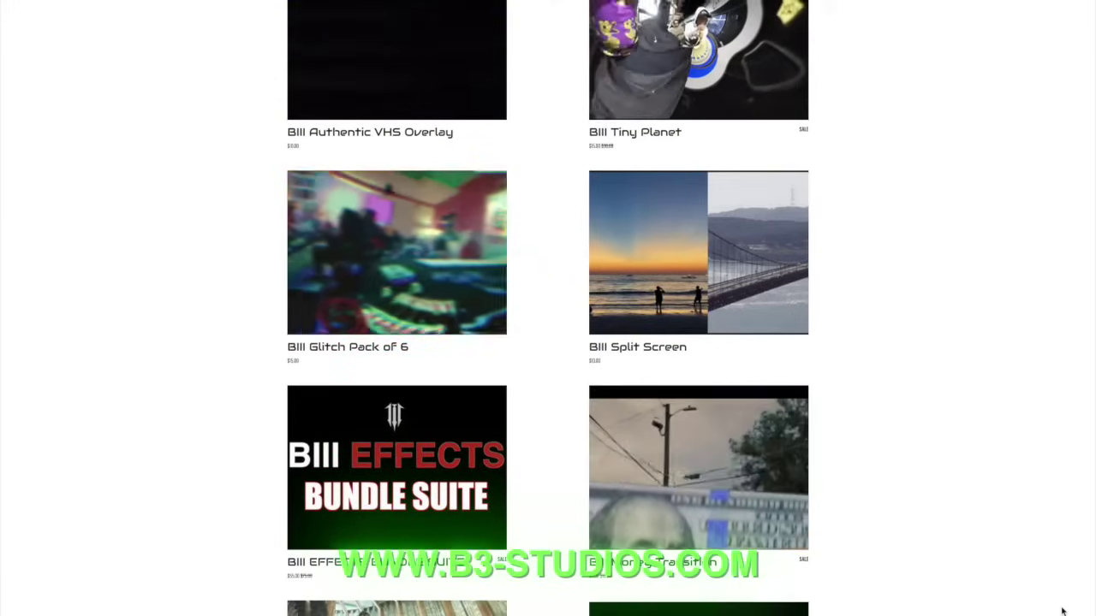
- Scroll the B3 Studios plugins page down to Revolver Effect, Enhanced Night Vision and Authentic VHS Overlay
{"action": "scroll", "coordinate": [1062, 611], "scroll_direction": "down", "scroll_amount": 2}
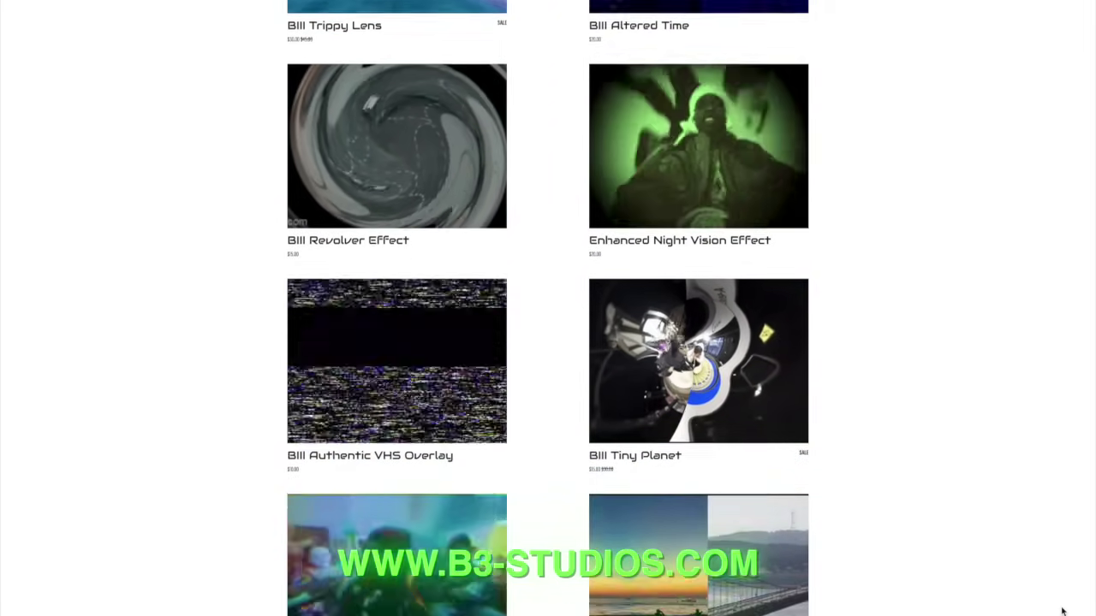
{"action": "scroll", "coordinate": [1062, 612], "scroll_direction": "down", "scroll_amount": 1}
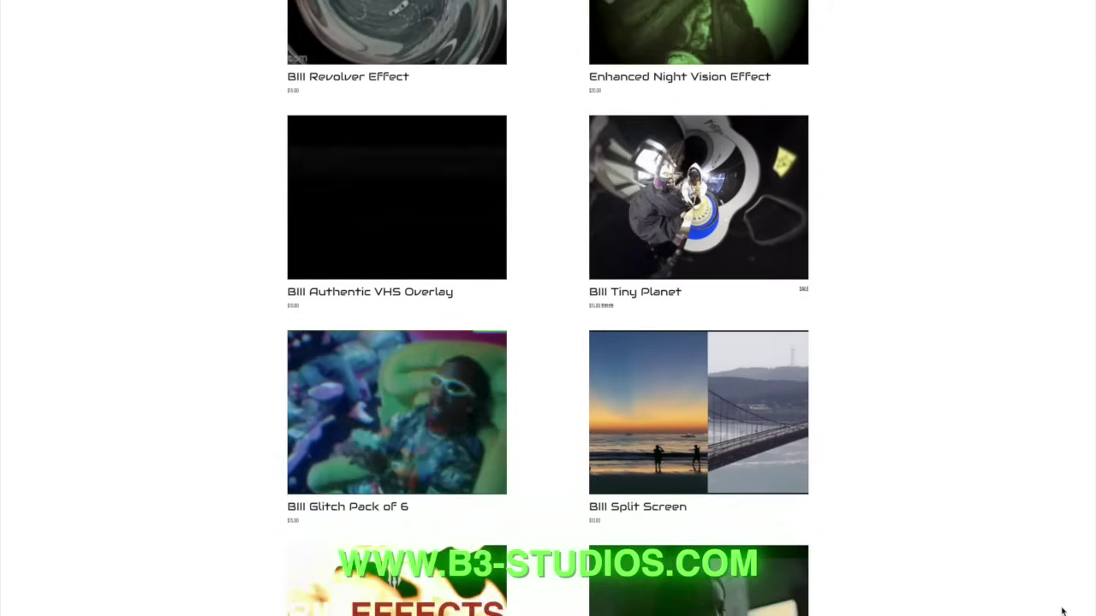